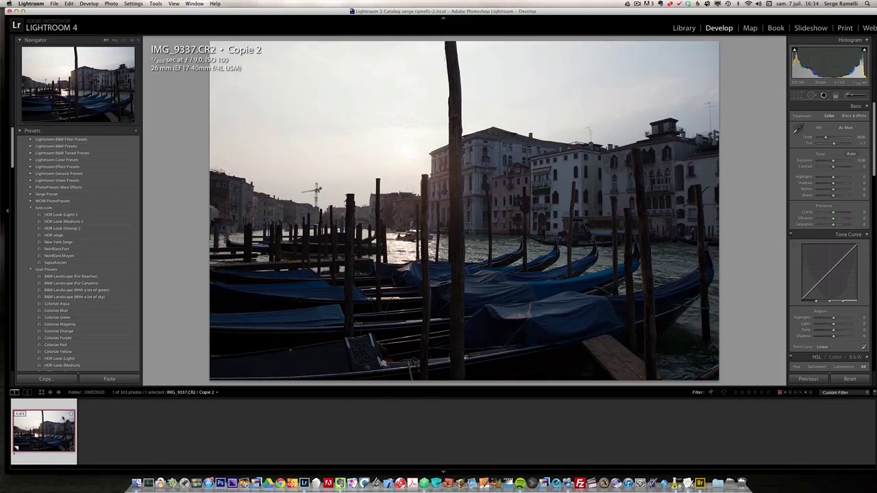
# Create a virtual copy (Copy 3) of IMG_9337.CR2 and paste the copied develop settings onto it
pyautogui.rightClick(63, 419)
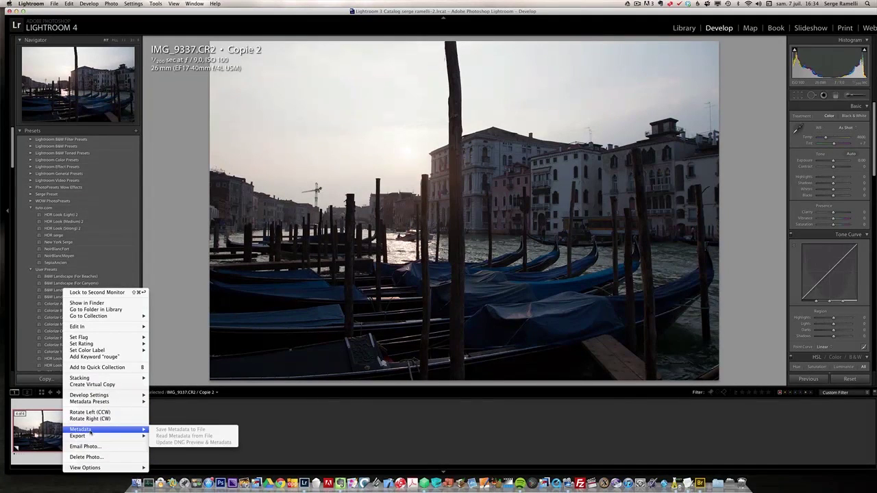
pyautogui.click(106, 384)
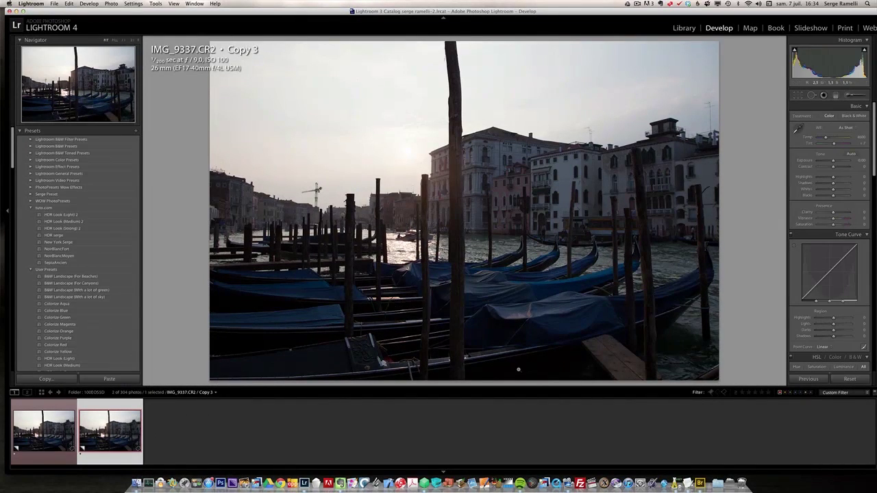
pyautogui.click(112, 380)
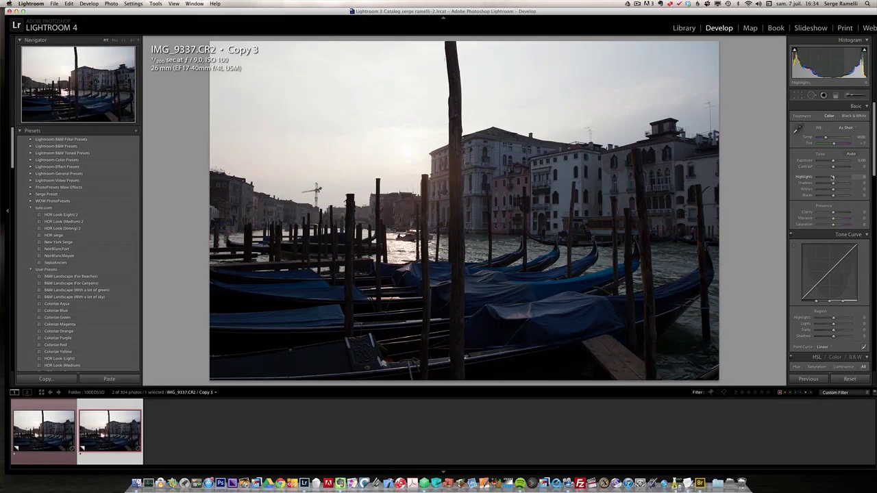
# Set Highlights to -100 and Shadows to +64 in the Basic panel
pyautogui.moveTo(834, 178); pyautogui.dragTo(815, 177)
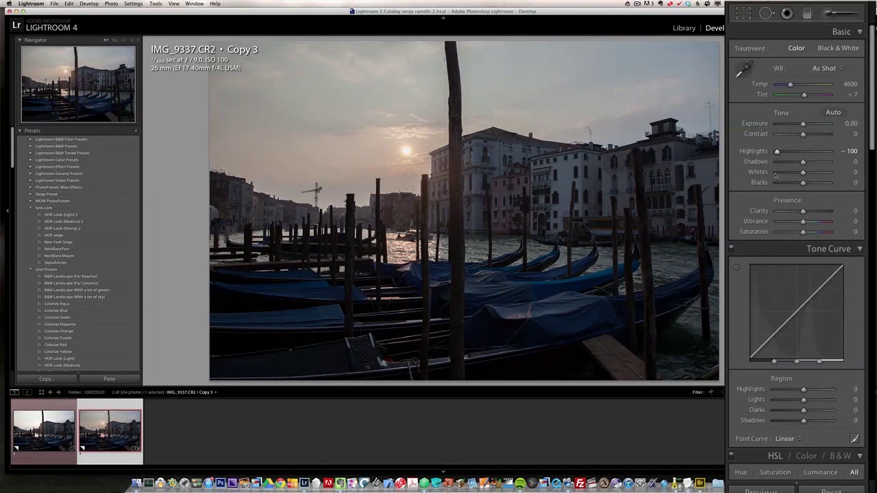
pyautogui.moveTo(808, 165); pyautogui.dragTo(846, 162)
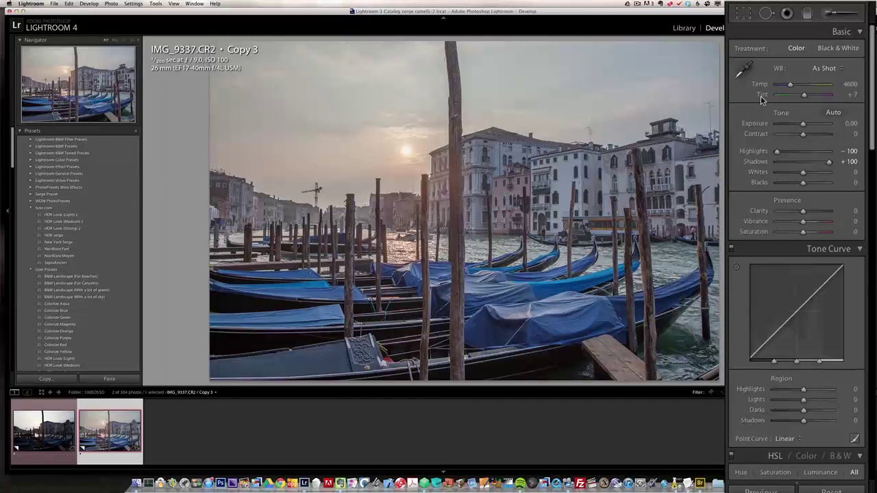
pyautogui.moveTo(829, 162); pyautogui.dragTo(820, 165)
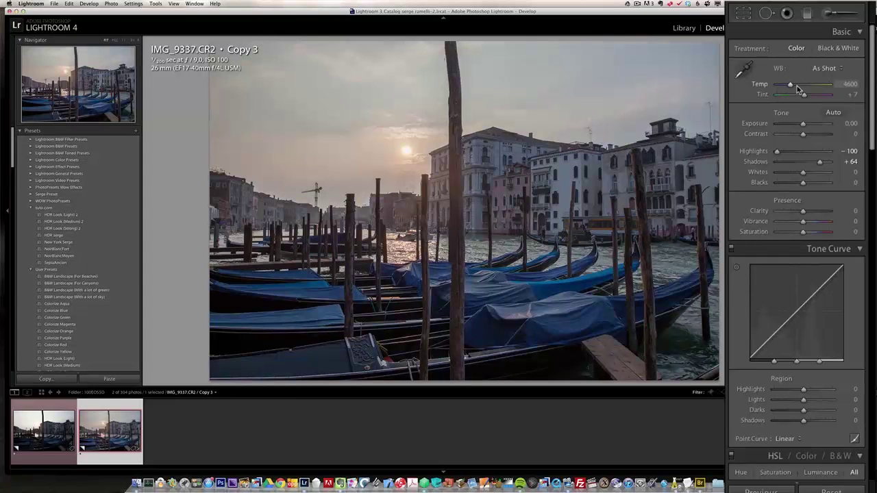
# Warm the white balance to Temp 11917 and Tint +40
pyautogui.moveTo(790, 85); pyautogui.dragTo(814, 87)
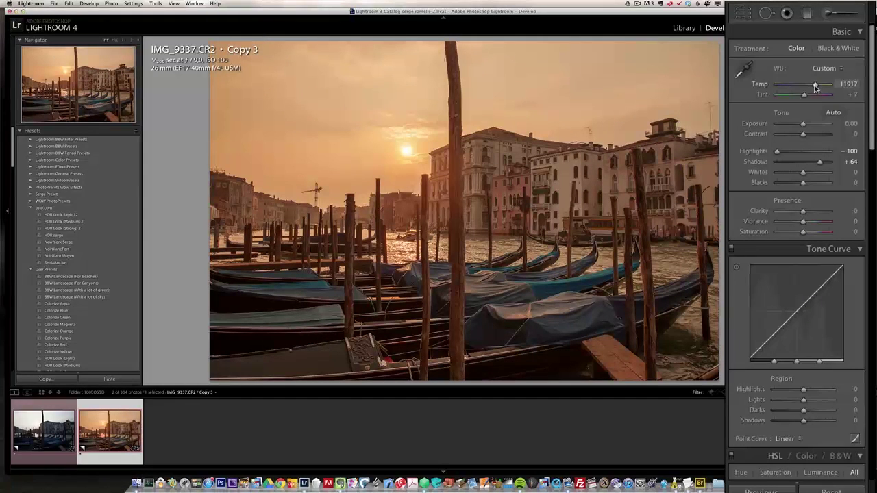
pyautogui.moveTo(805, 96); pyautogui.dragTo(811, 99)
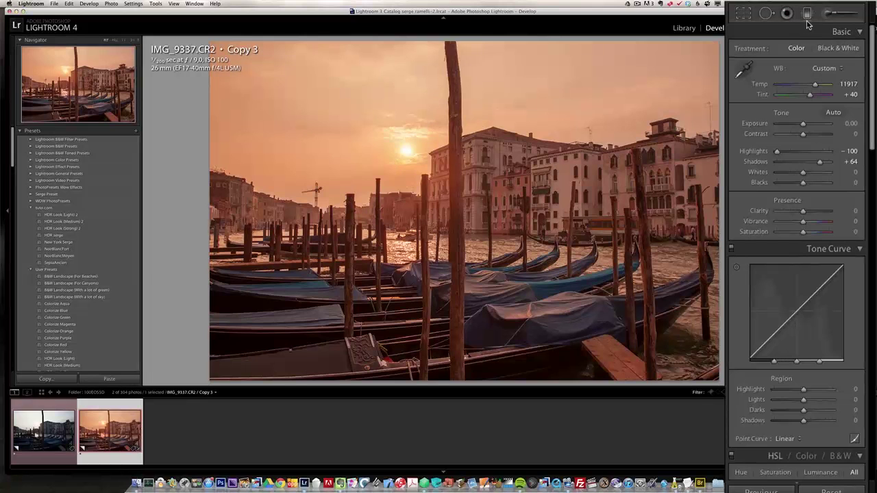
# Add a darkening Exposure graduated filter dragged from the sun downward
pyautogui.click(807, 15)
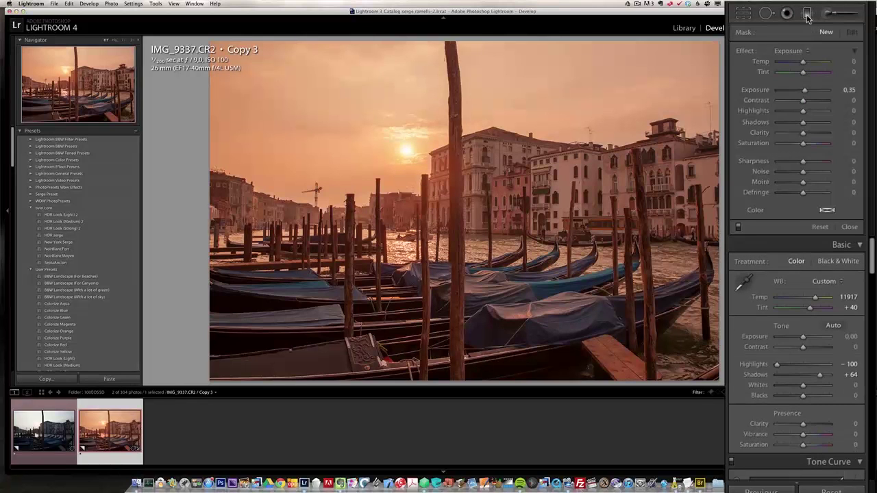
pyautogui.click(790, 52)
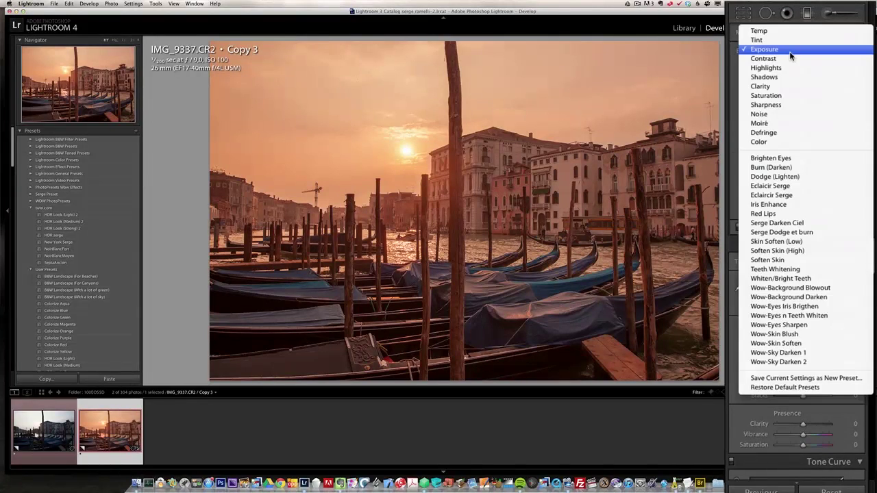
pyautogui.click(791, 52)
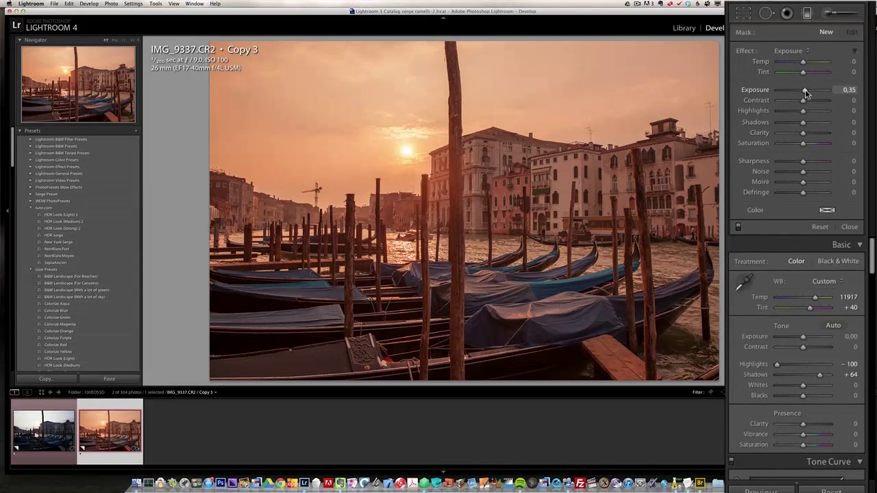
pyautogui.moveTo(806, 93); pyautogui.dragTo(799, 94)
pyautogui.moveTo(403, 128); pyautogui.dragTo(397, 241)
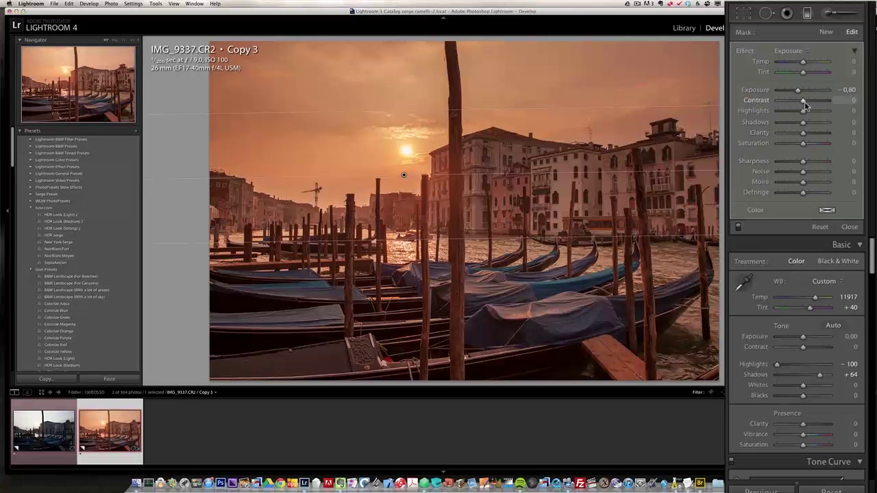
# Set the filter to Exposure -0.52, Contrast 58, Clarity 48, then compare with it off
pyautogui.moveTo(799, 92); pyautogui.dragTo(802, 96)
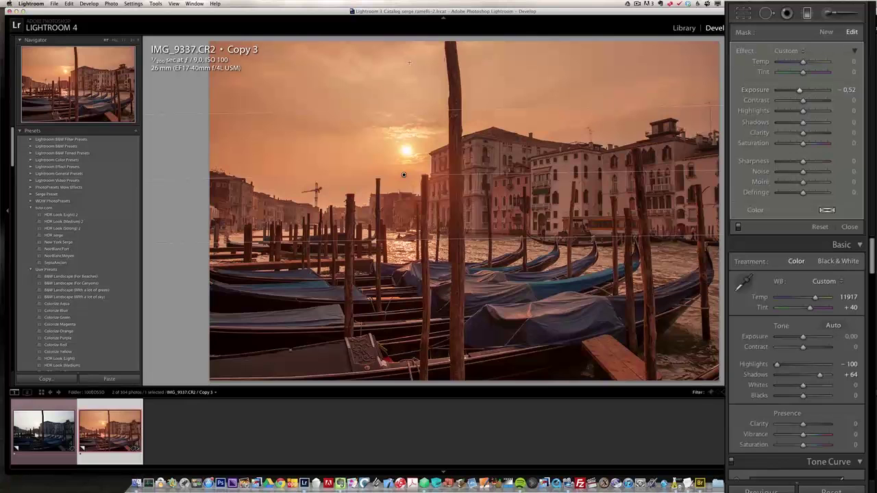
pyautogui.moveTo(804, 100); pyautogui.dragTo(816, 102)
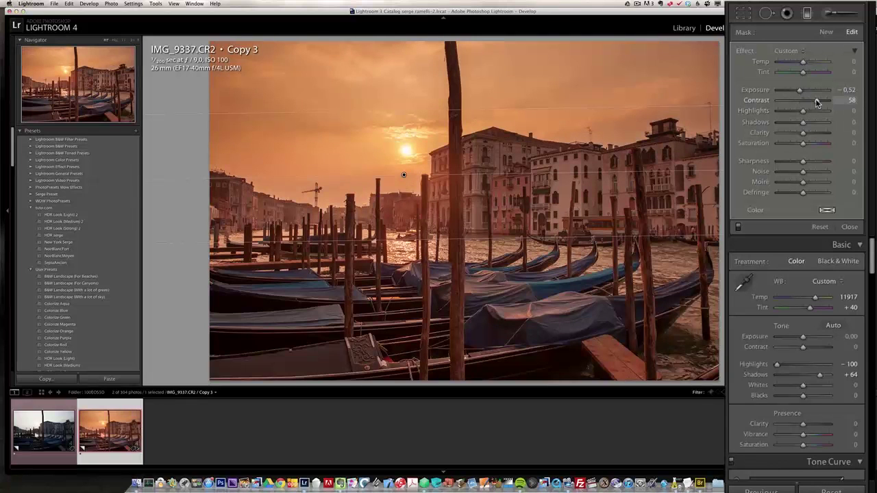
pyautogui.click(812, 144)
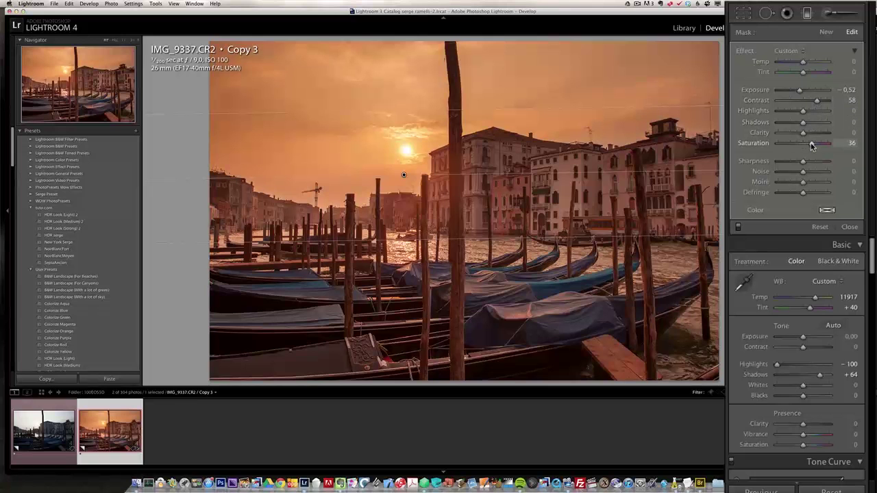
pyautogui.doubleClick(812, 145)
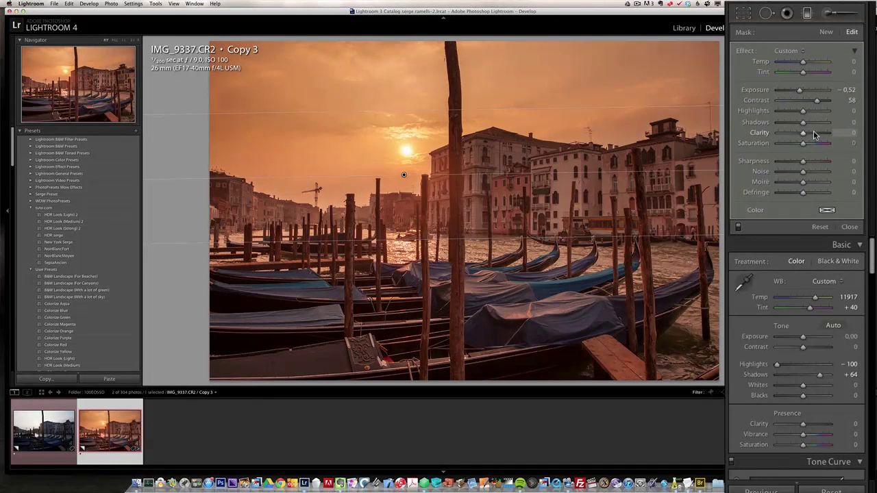
pyautogui.click(814, 132)
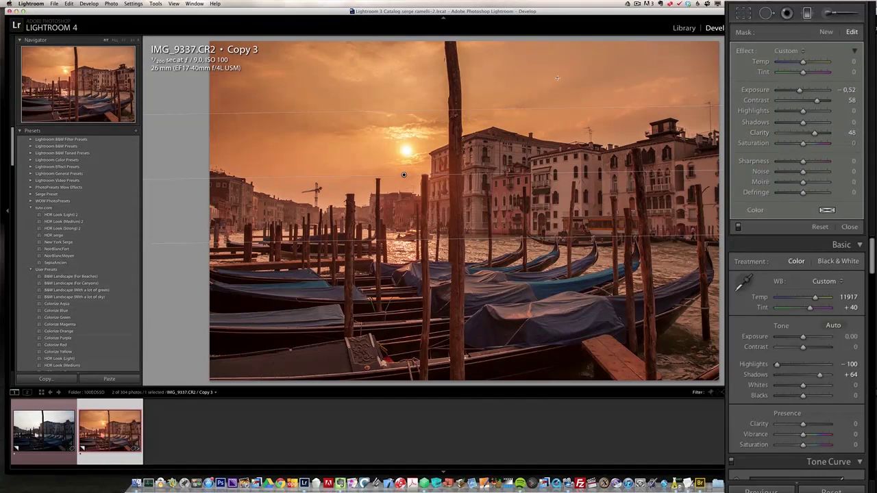
pyautogui.click(738, 228)
# Close the graduated filter and set Whites +22 and Blacks -24 while checking clipping
pyautogui.click(738, 229)
pyautogui.click(850, 227)
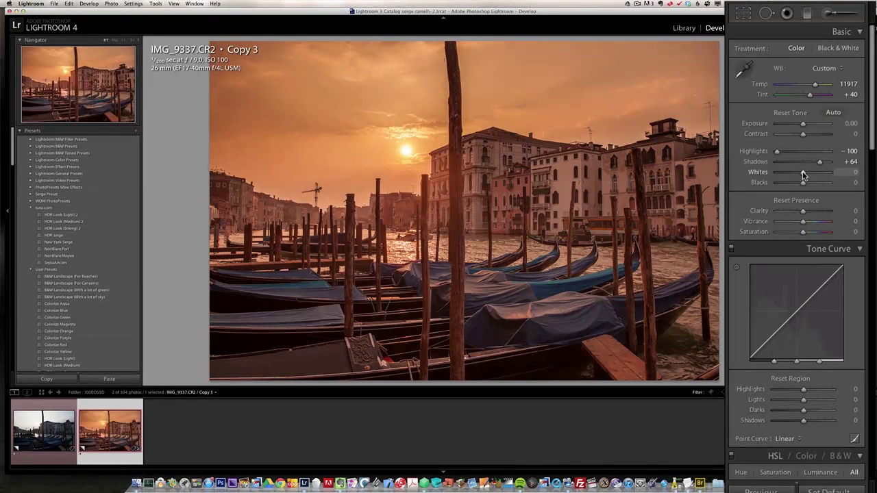
pyautogui.moveTo(804, 173); pyautogui.dragTo(808, 173)
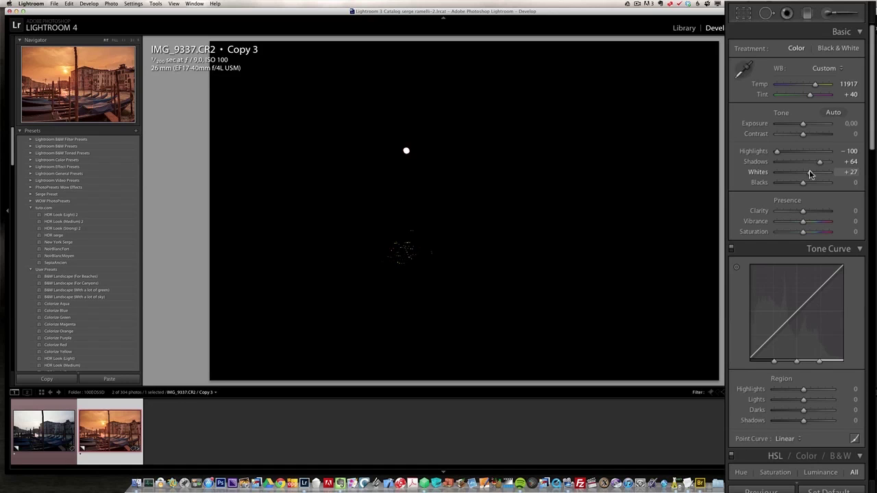
pyautogui.moveTo(810, 174); pyautogui.dragTo(808, 175)
pyautogui.keyDown('alt'); pyautogui.click(808, 174); pyautogui.keyUp('alt')
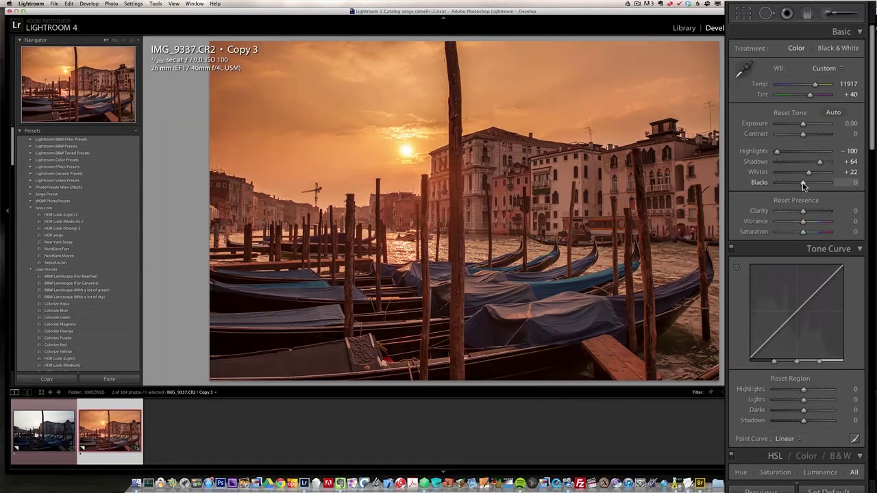
pyautogui.moveTo(804, 187); pyautogui.dragTo(797, 185)
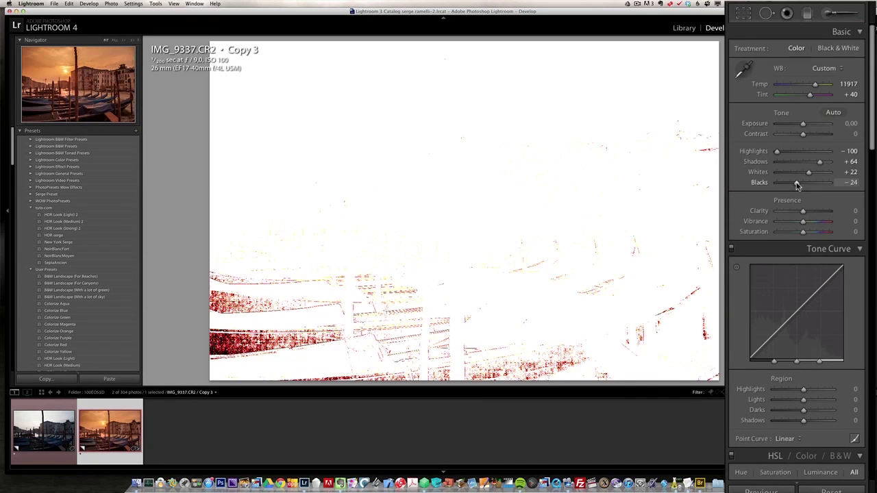
pyautogui.moveTo(797, 184); pyautogui.dragTo(797, 183)
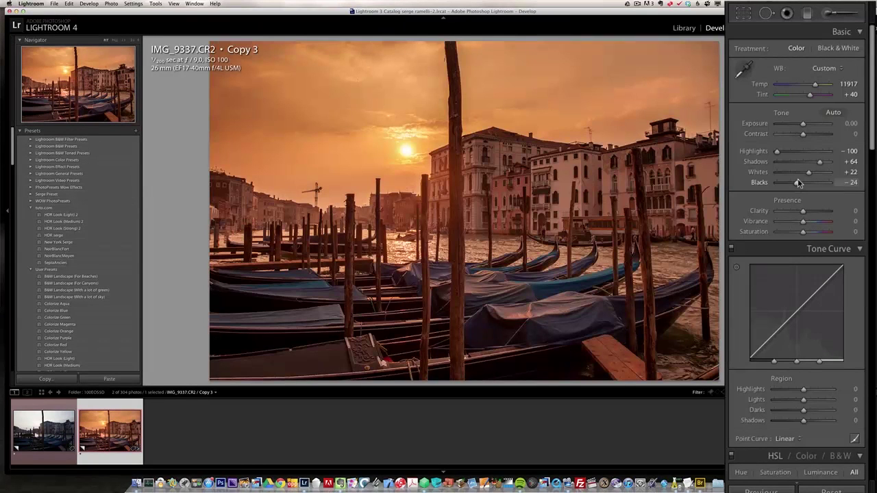
# Set Contrast +33 and Exposure +0.10, then compare against Copie 2 and return to Copy 3
pyautogui.click(811, 136)
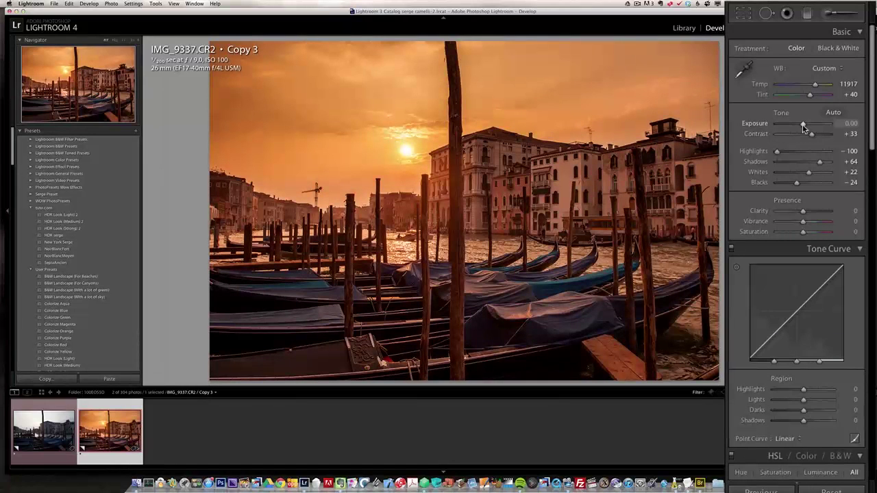
pyautogui.moveTo(803, 126); pyautogui.dragTo(805, 127)
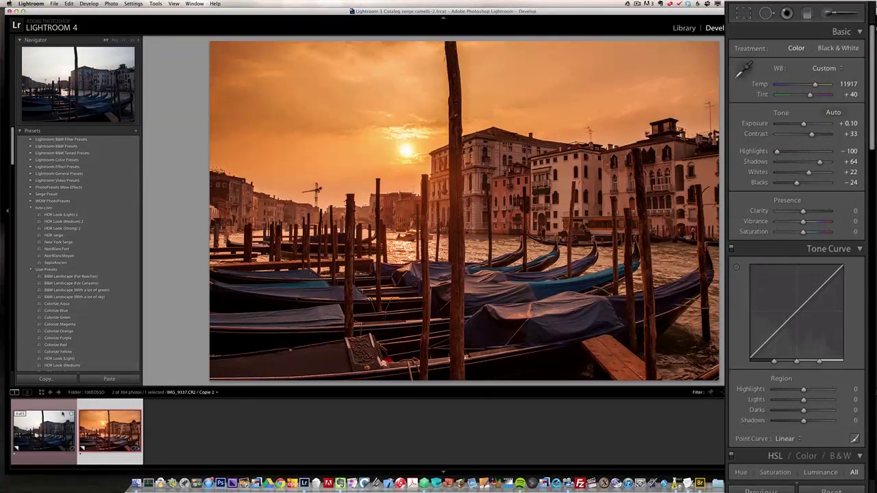
pyautogui.click(63, 415)
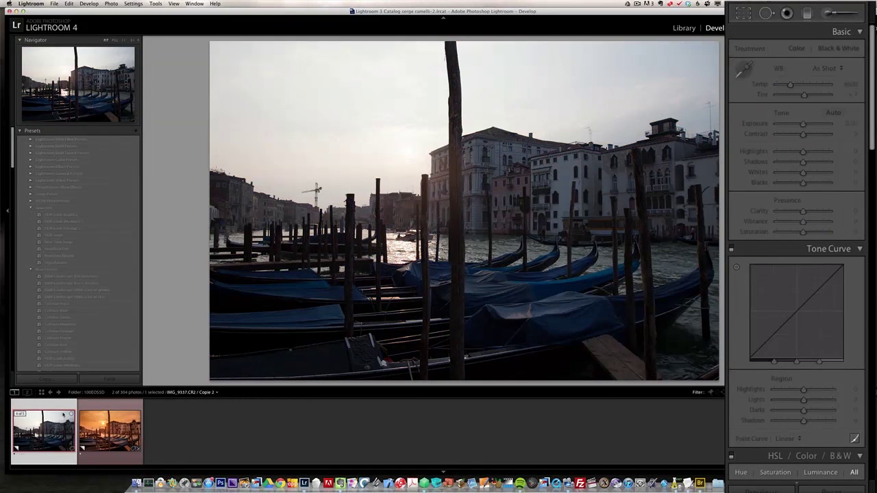
pyautogui.click(109, 422)
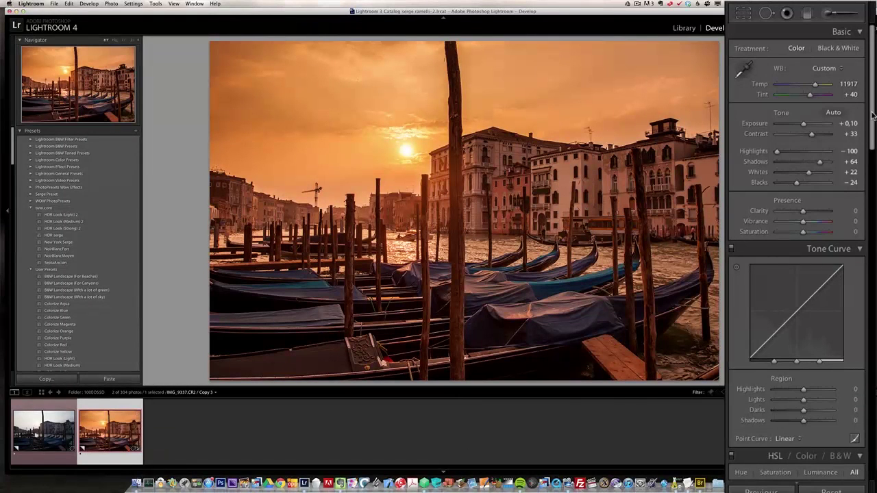
# Add a Highlight Priority post-crop vignette with Amount -4 in the Effects panel
pyautogui.scroll(-5, 874, 262)
pyautogui.scroll(-10, 874, 262)
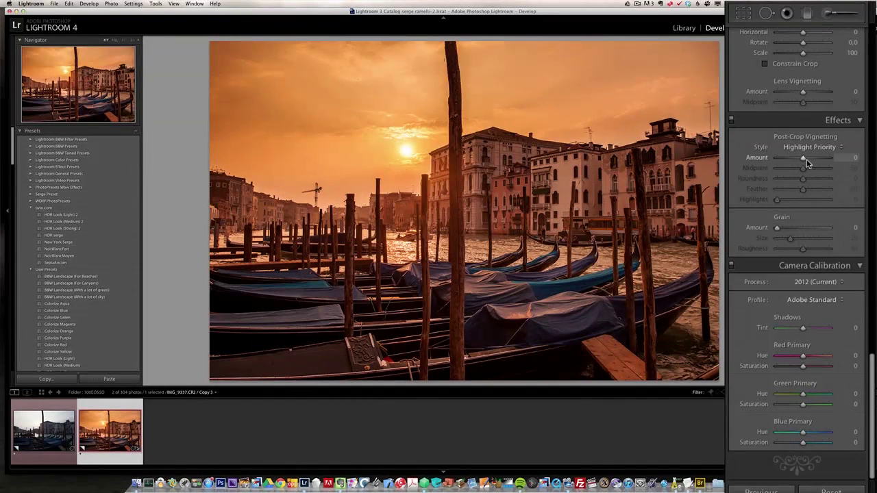
pyautogui.moveTo(804, 157); pyautogui.dragTo(803, 158)
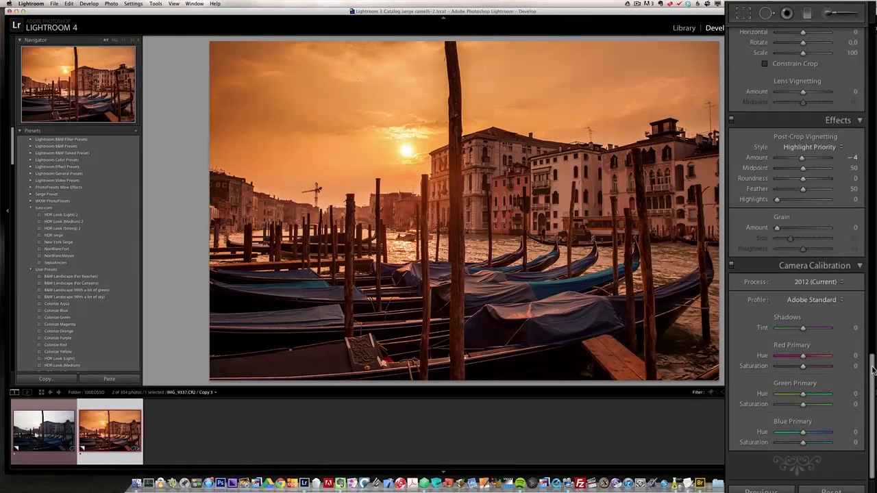
pyautogui.moveTo(873, 370); pyautogui.dragTo(873, 295)
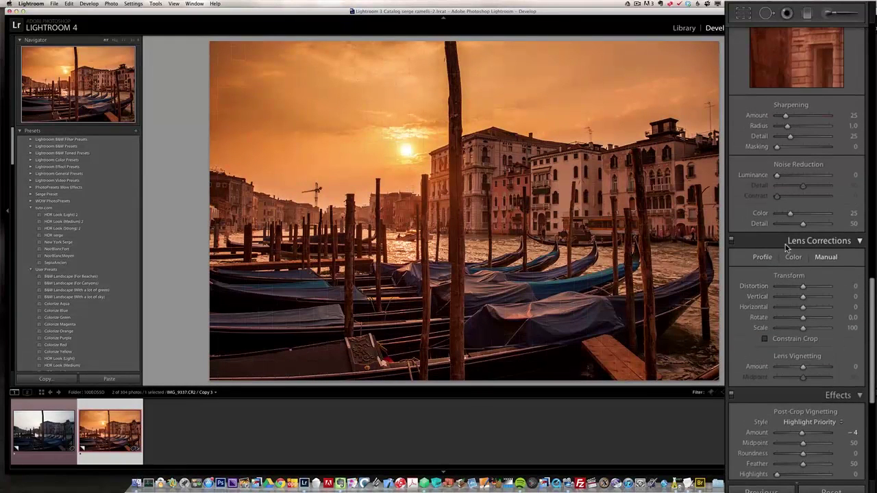
# Enable Canon lens profile corrections and deepen the post-crop vignette Amount to -16
pyautogui.click(763, 258)
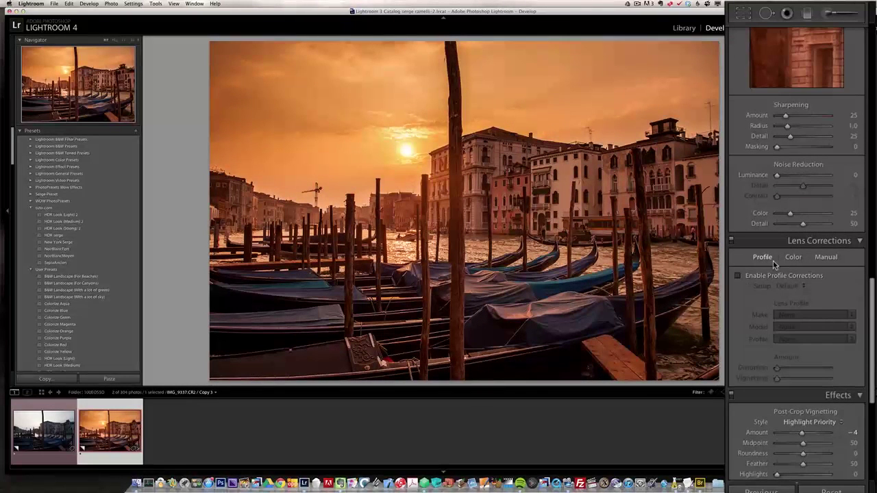
pyautogui.click(779, 275)
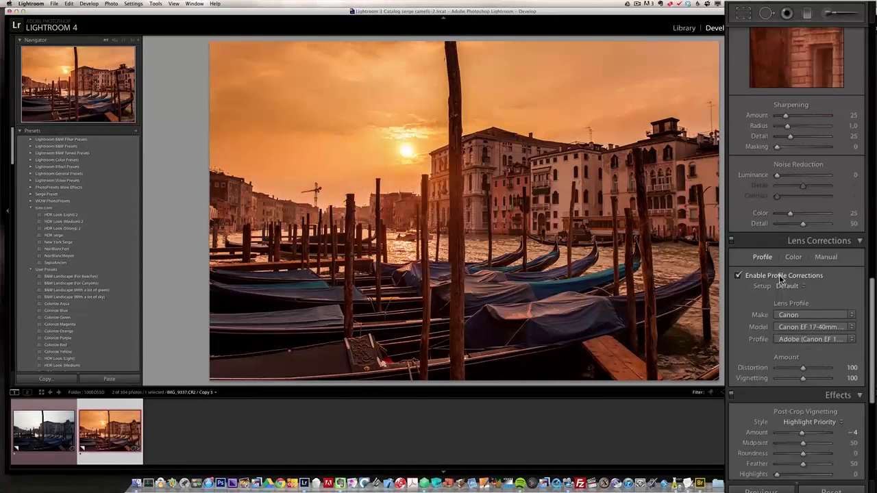
pyautogui.moveTo(873, 290); pyautogui.dragTo(874, 340)
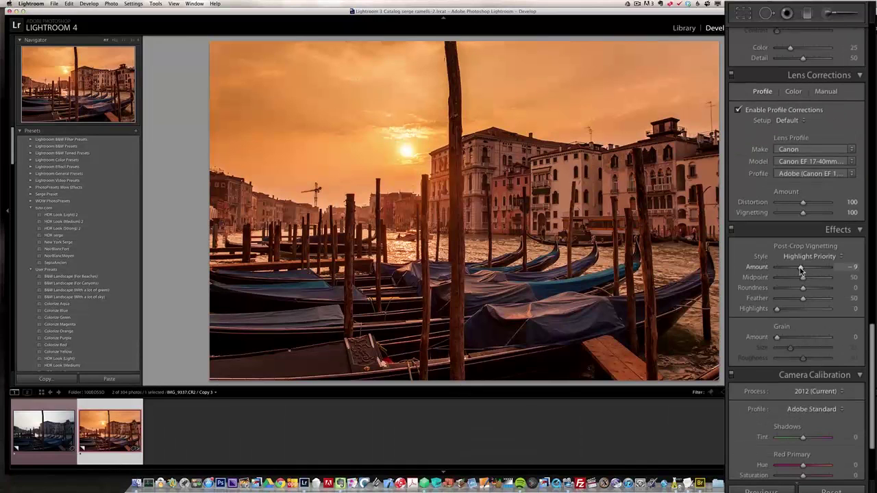
pyautogui.moveTo(801, 268); pyautogui.dragTo(798, 267)
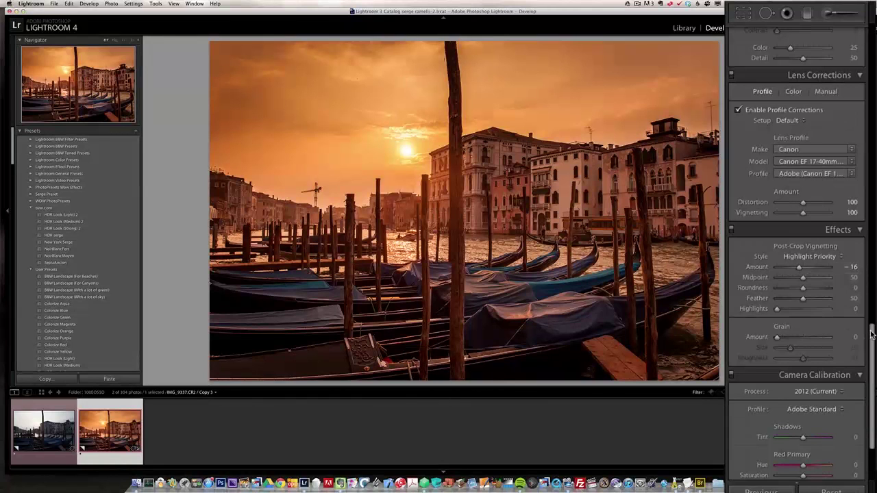
pyautogui.moveTo(872, 335); pyautogui.dragTo(871, 360)
pyautogui.click(839, 315)
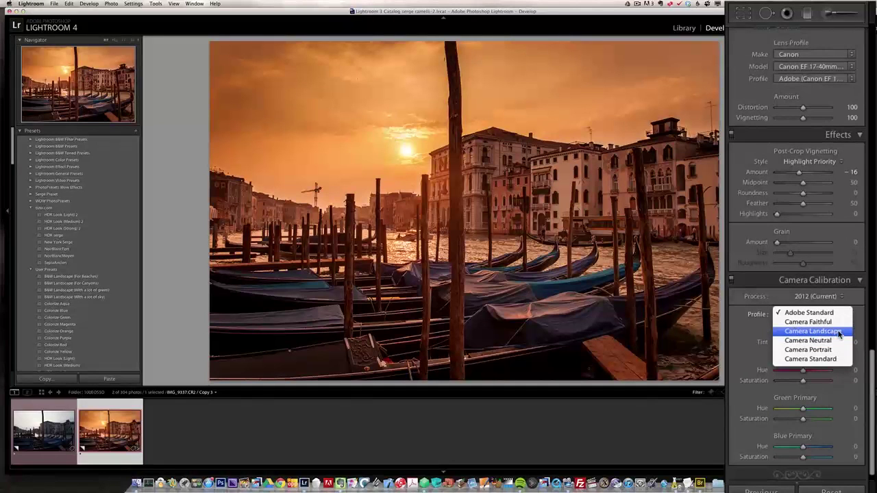
pyautogui.click(839, 332)
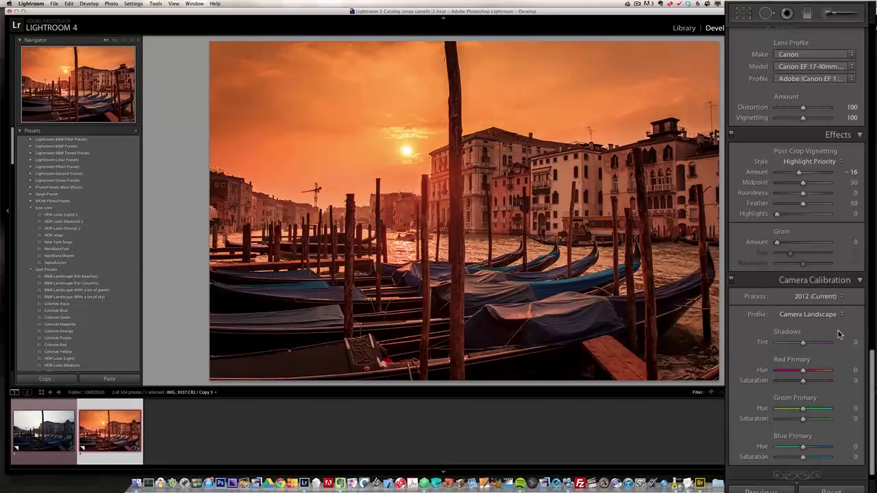
pyautogui.click(831, 315)
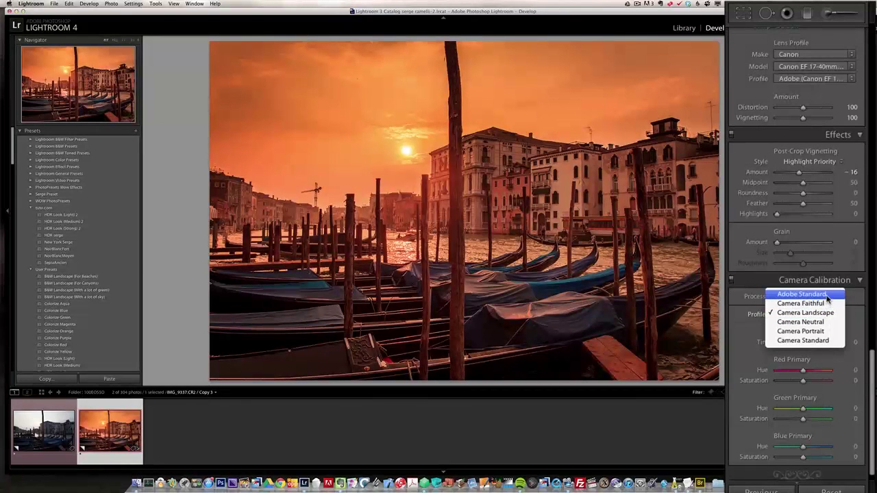
pyautogui.click(827, 294)
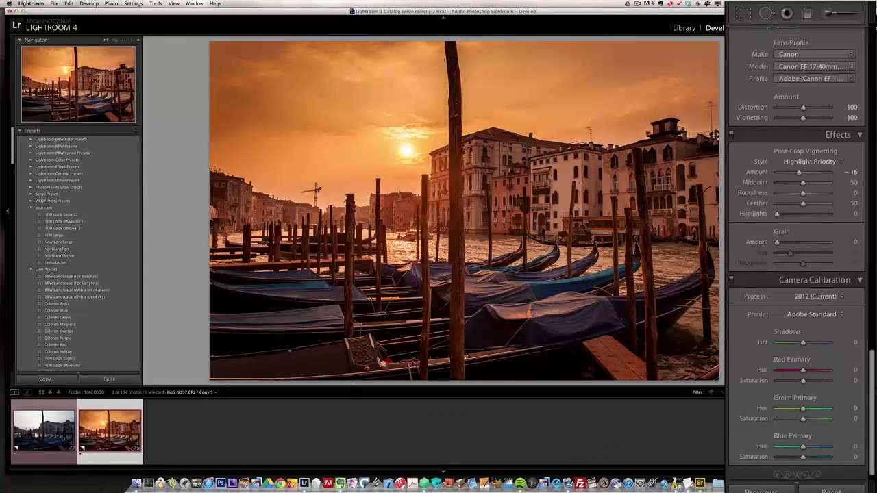
pyautogui.click(45, 443)
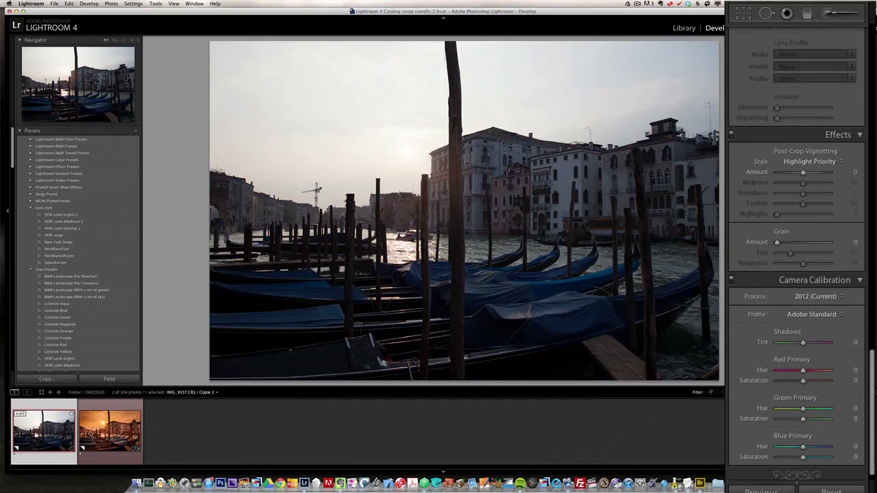
pyautogui.click(109, 430)
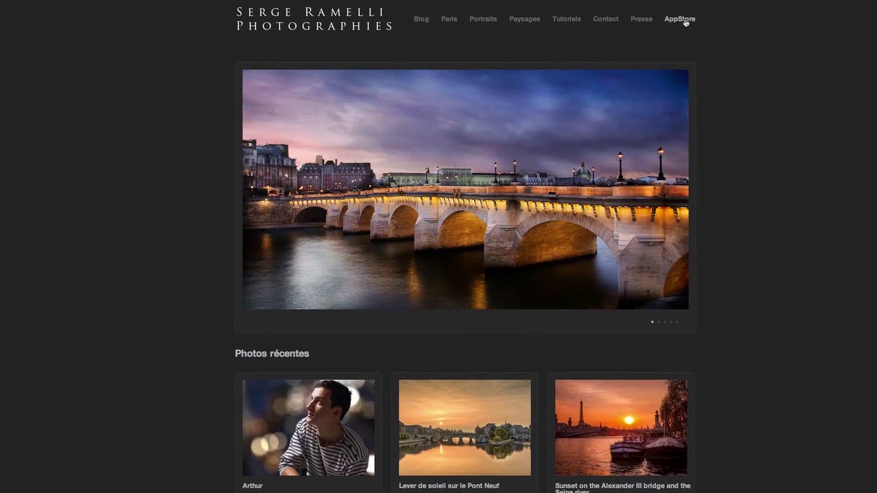
# Open the AppStore page and browse the Lightroom 4 and Photoshop CS6 training apps
pyautogui.click(679, 19)
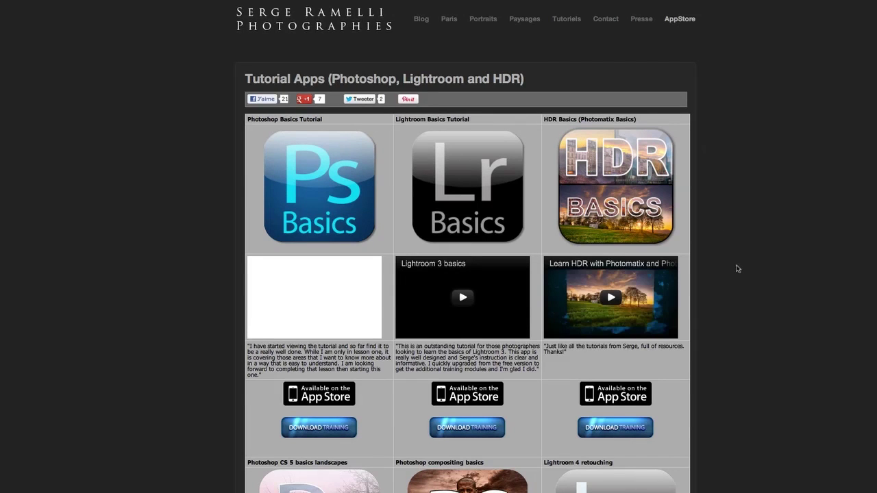
pyautogui.scroll(-3, 737, 261)
pyautogui.scroll(-4, 737, 261)
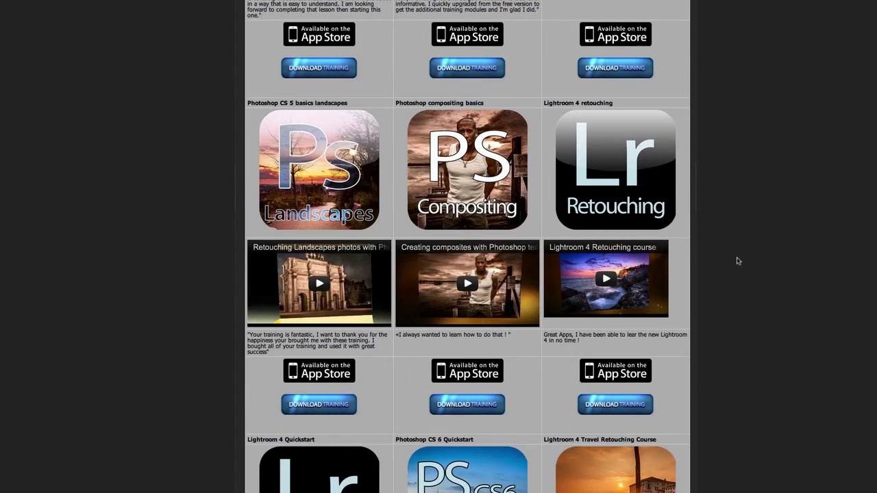
pyautogui.scroll(-3, 737, 261)
pyautogui.scroll(6, 736, 261)
pyautogui.scroll(3, 739, 261)
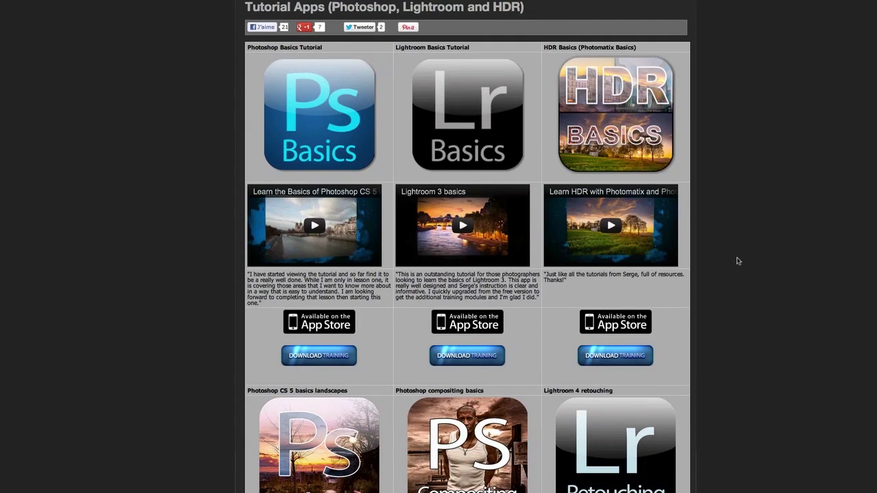
pyautogui.scroll(-2, 738, 261)
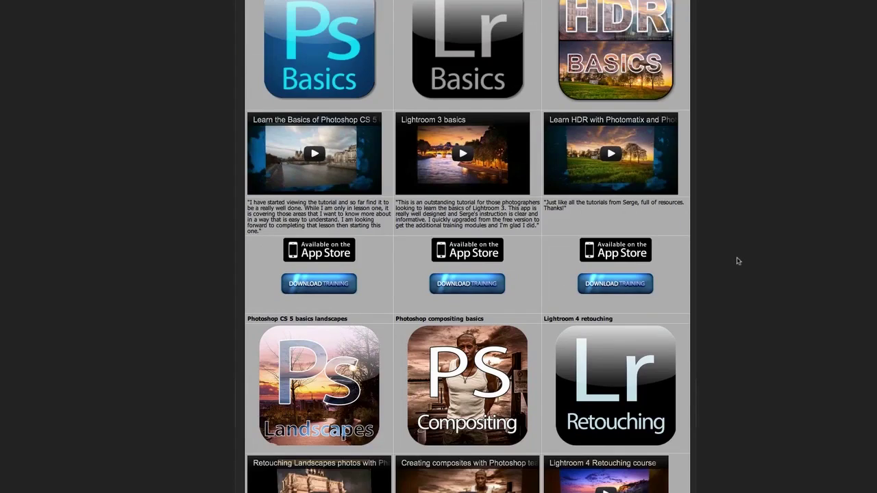
pyautogui.scroll(-3, 738, 261)
pyautogui.scroll(-3, 657, 269)
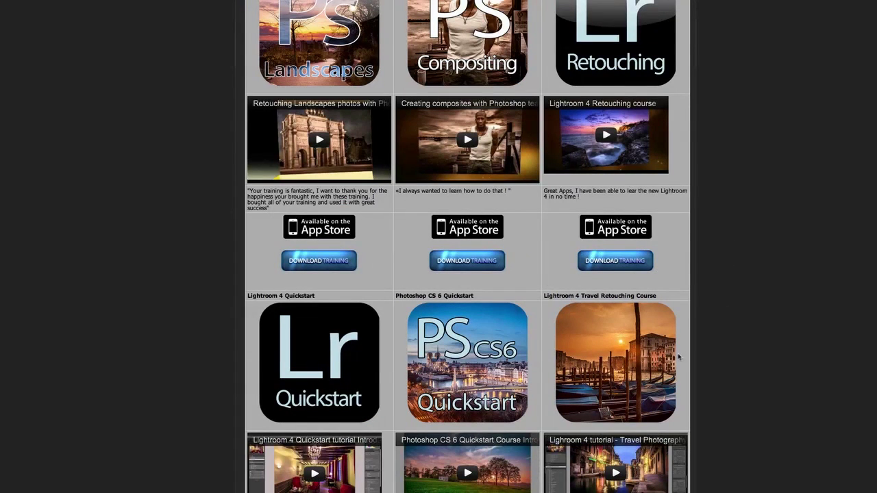
pyautogui.scroll(-1, 732, 337)
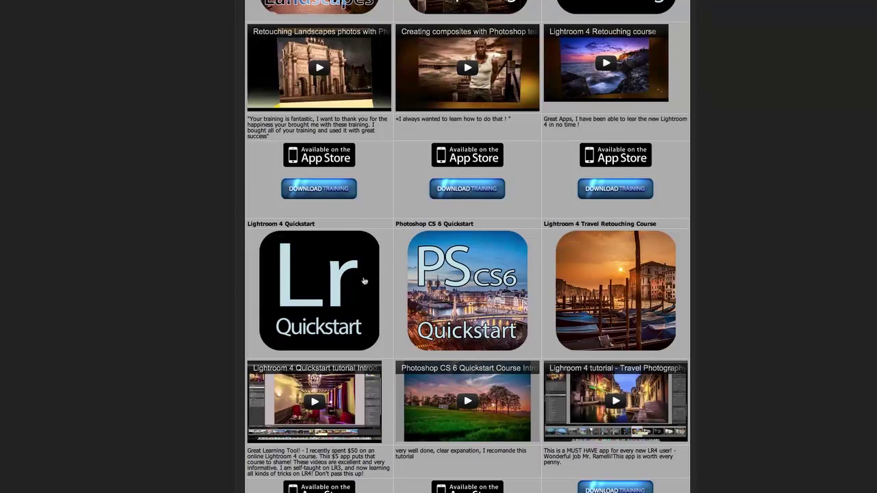
pyautogui.scroll(2, 385, 276)
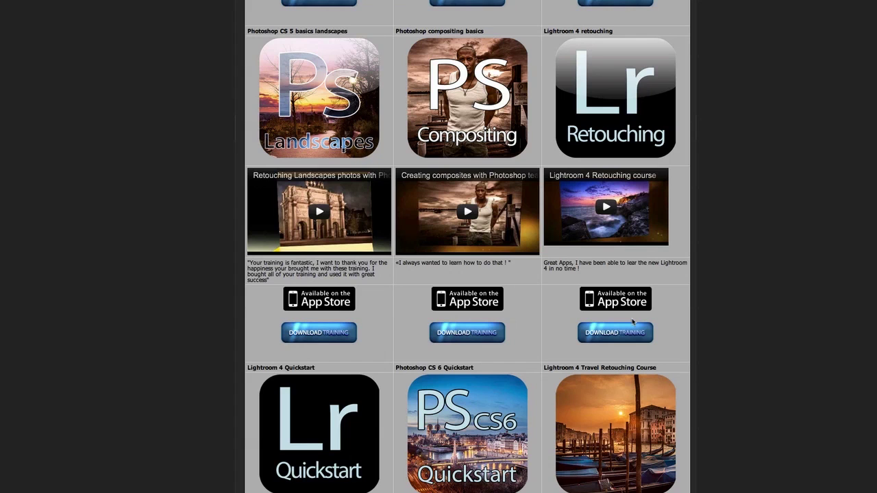
pyautogui.scroll(10, 578, 102)
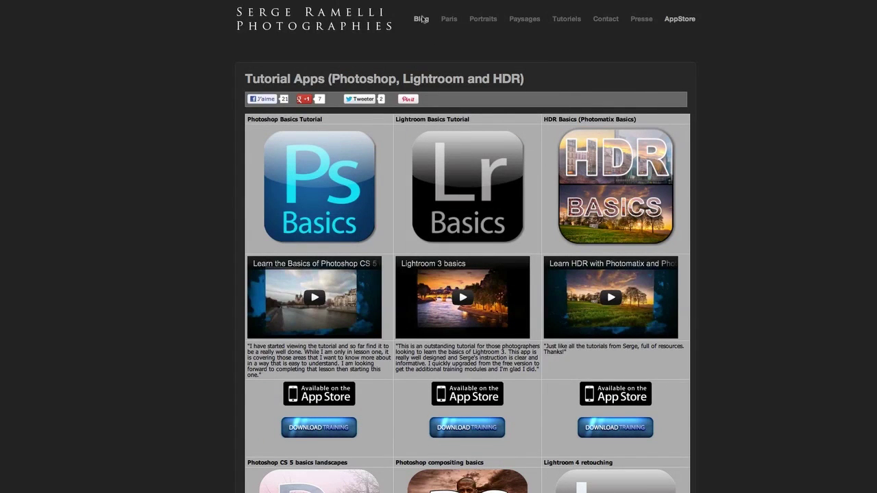
# Go to the photographer's Blog from the site's top navigation
pyautogui.click(423, 20)
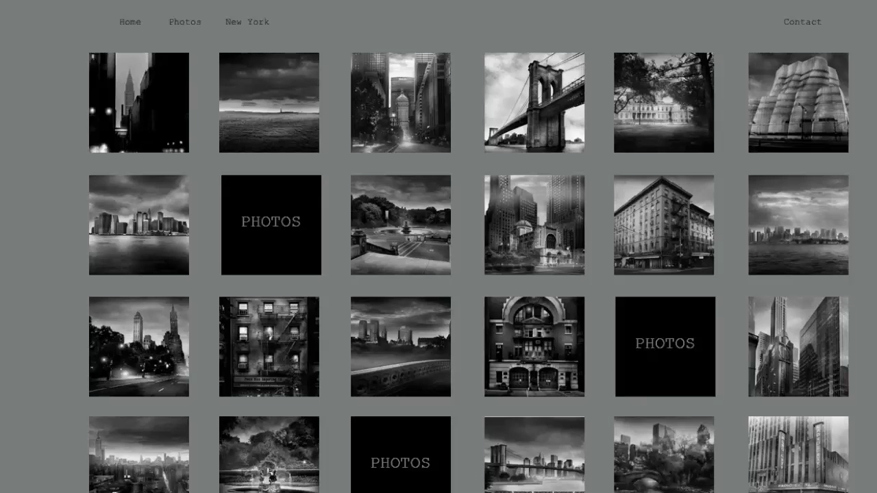
# View the Brooklyn Bridge 2 print page, then return to the New York gallery grid
pyautogui.click(525, 483)
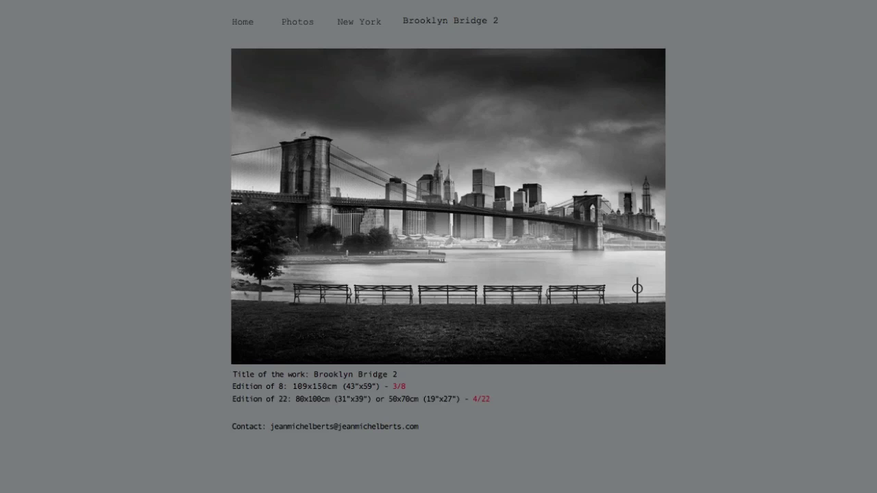
pyautogui.hotkey('alt', 'Left')
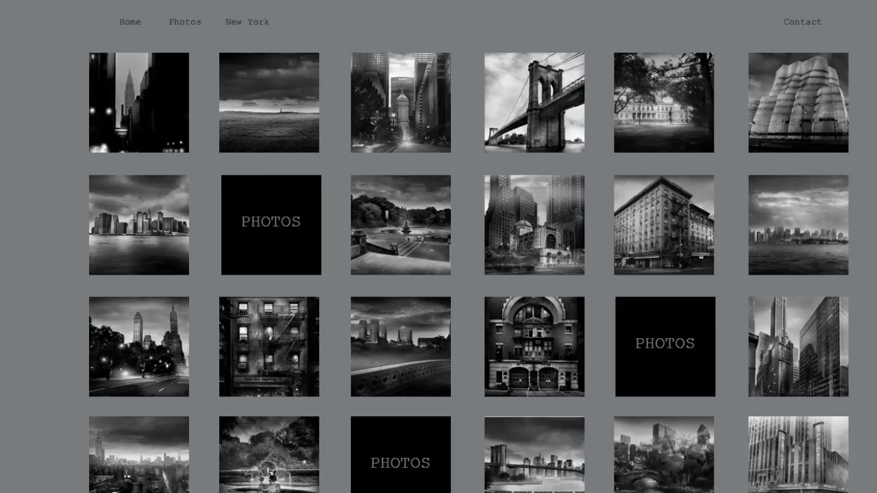